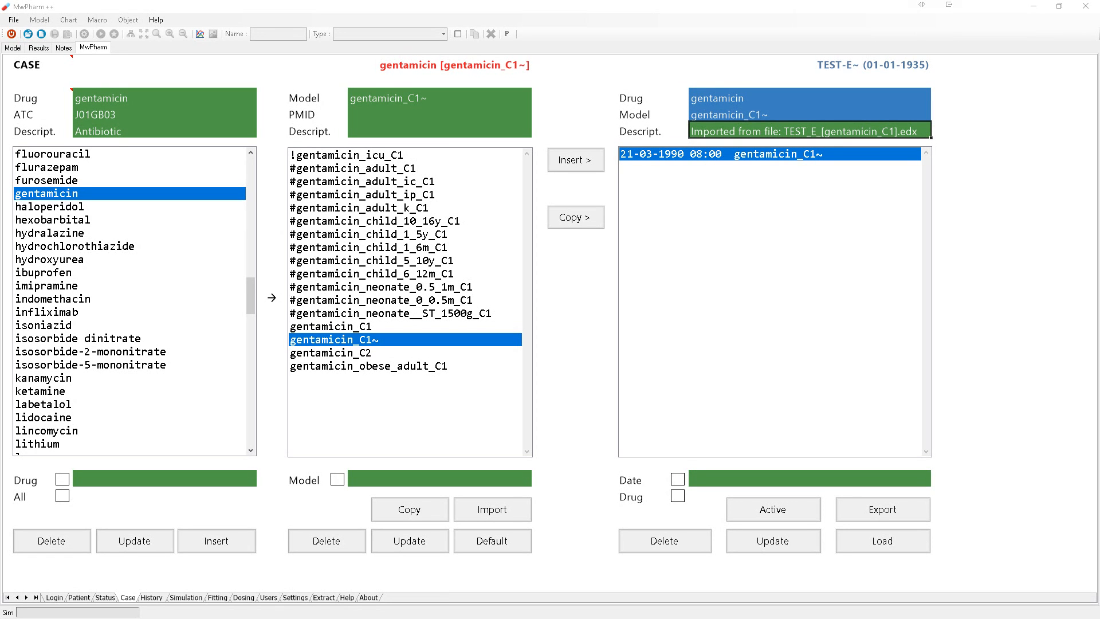
Open TEST_E_[gentamicin_C1].edx from C:\Mediware\MwPharm++\PlugIns\MwPharm\Cases in Notepad++
drag(0, 172, 483, 84)
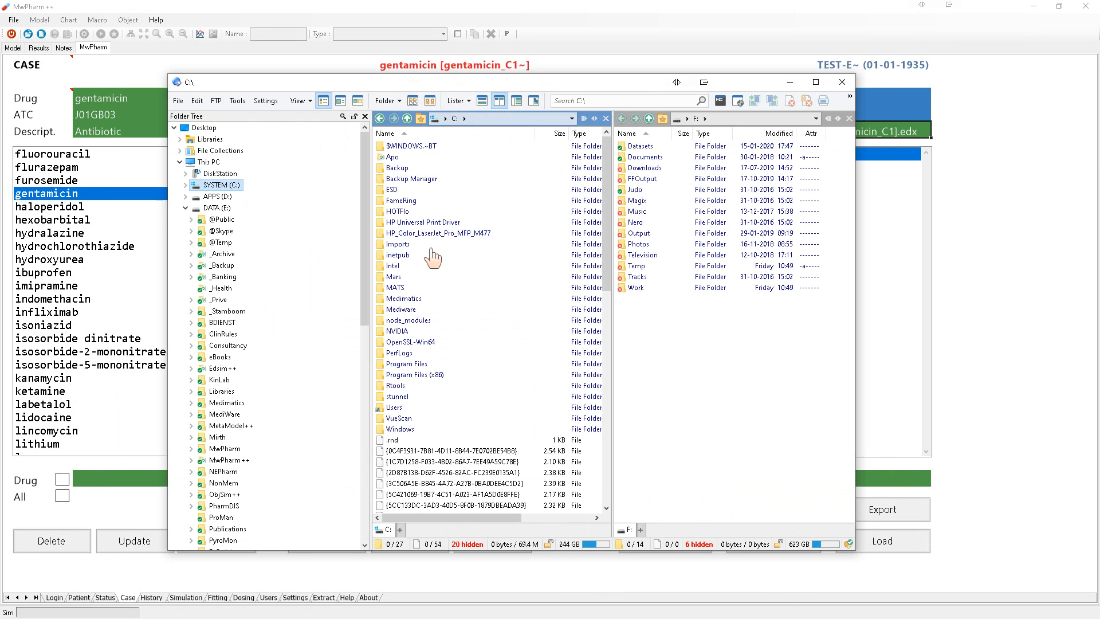
double_click(413, 310)
double_click(408, 212)
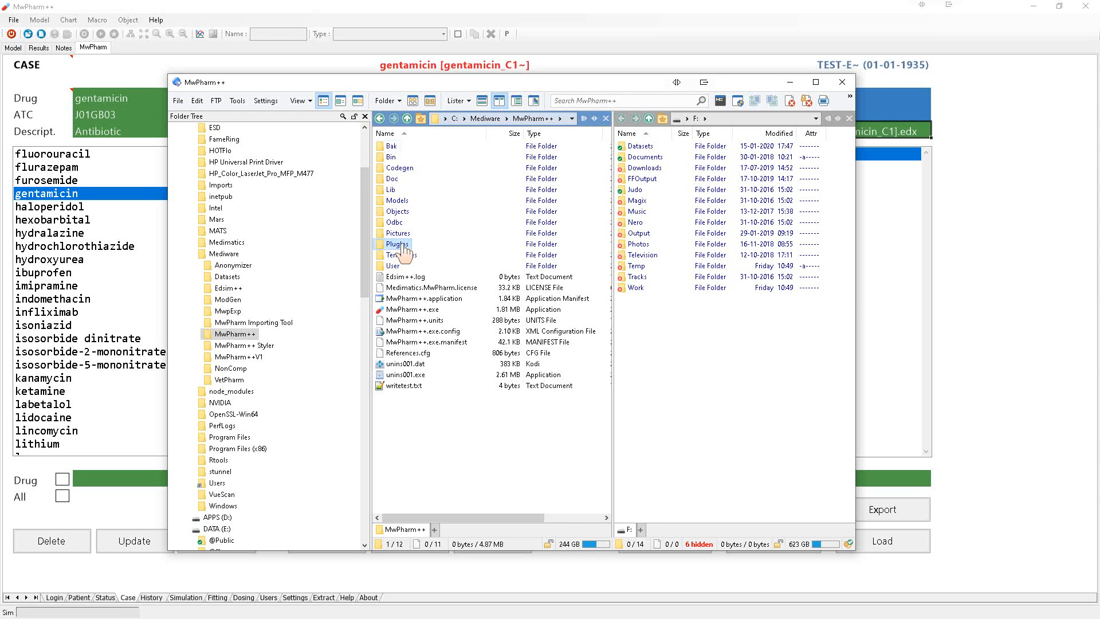
double_click(401, 244)
double_click(404, 147)
double_click(405, 147)
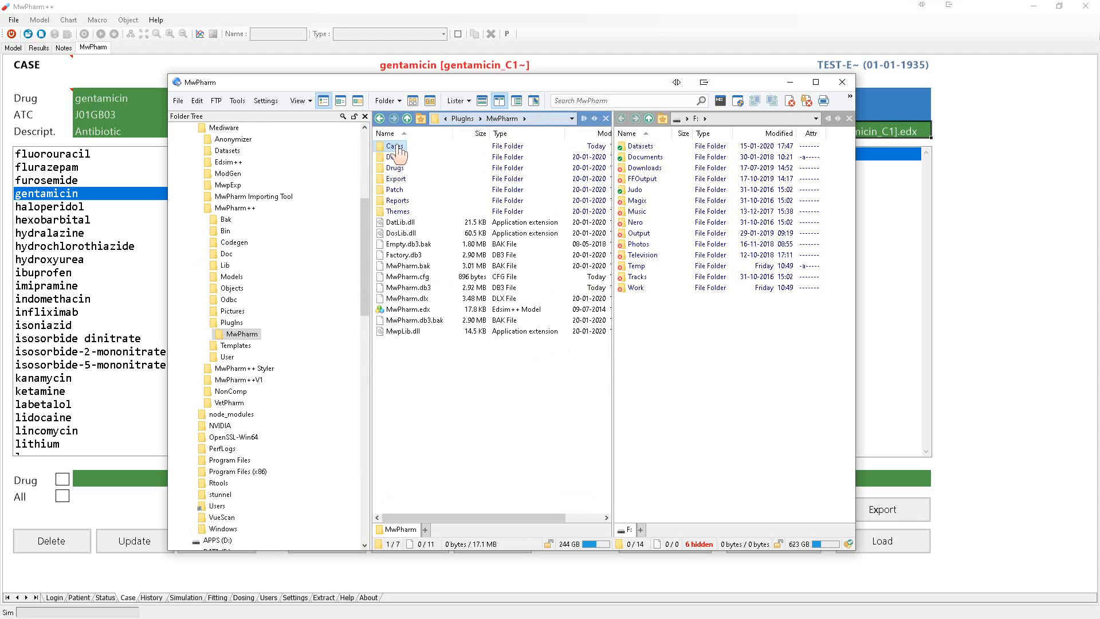
click(409, 158)
right_click(409, 161)
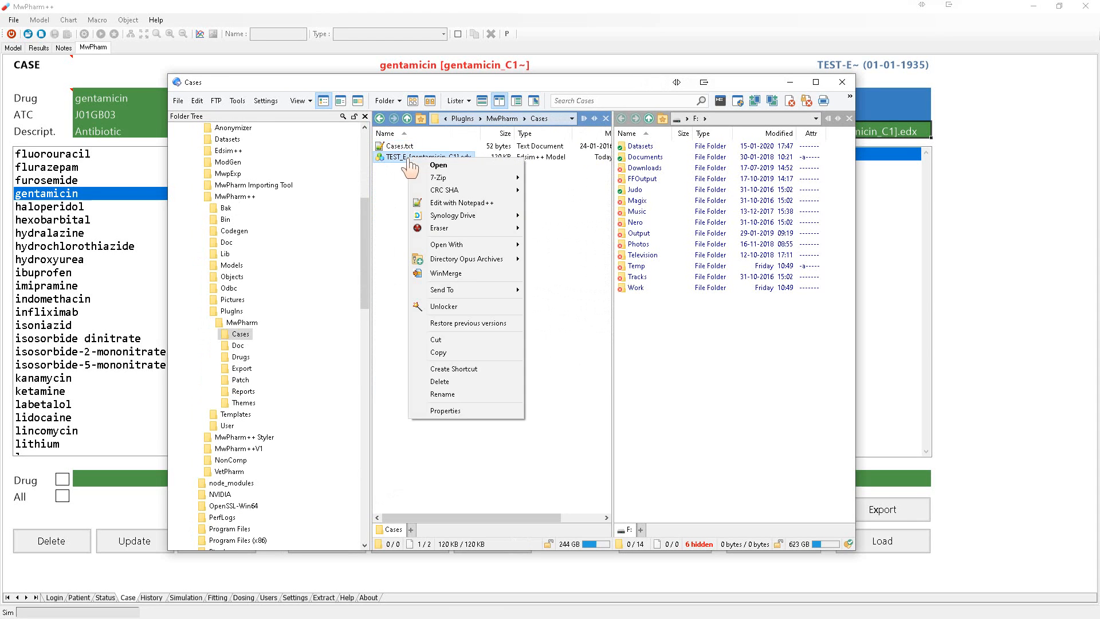
click(454, 210)
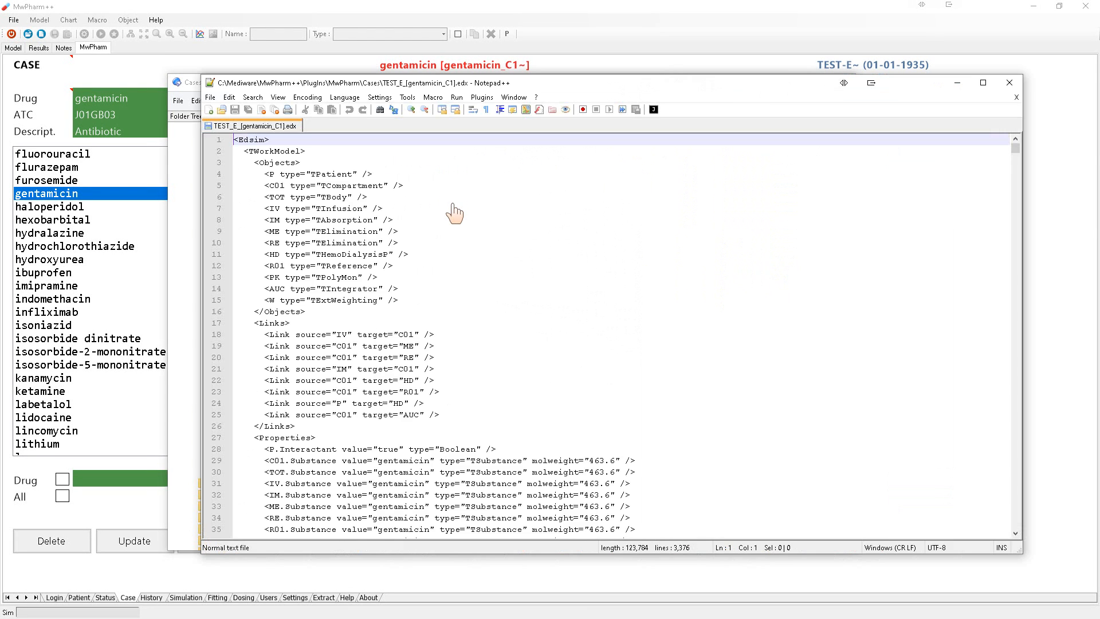
Change the NameMOD attribute of the gentamicin Drug element to my_gentamicin
scroll(453, 213, down, 20)
scroll(450, 324, down, 12)
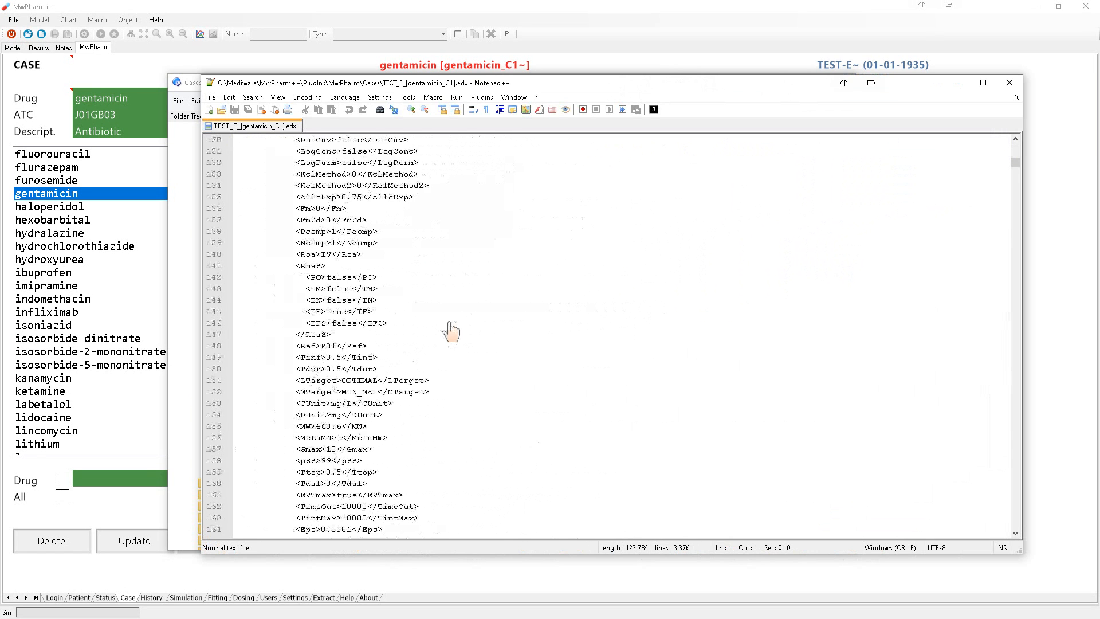
scroll(450, 325, up, 6)
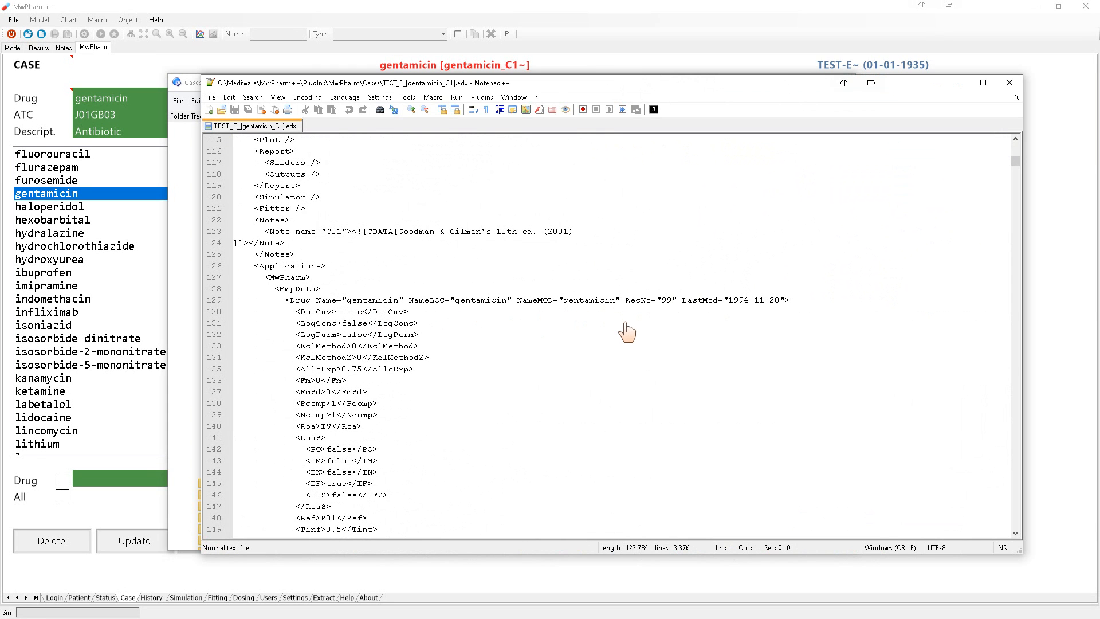
click(614, 301)
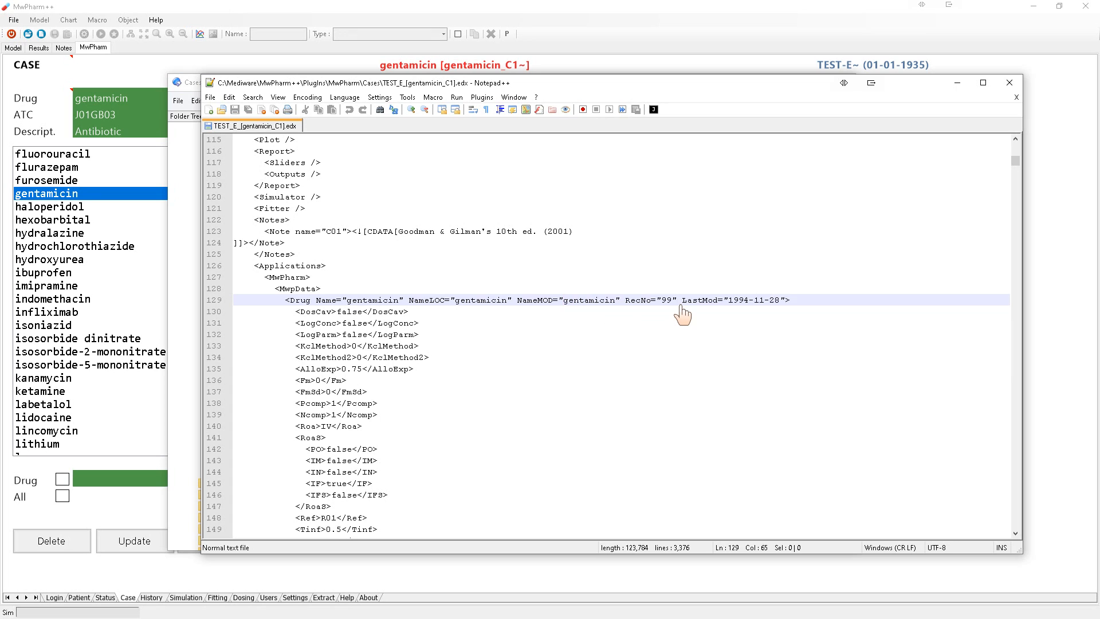
text(my_)
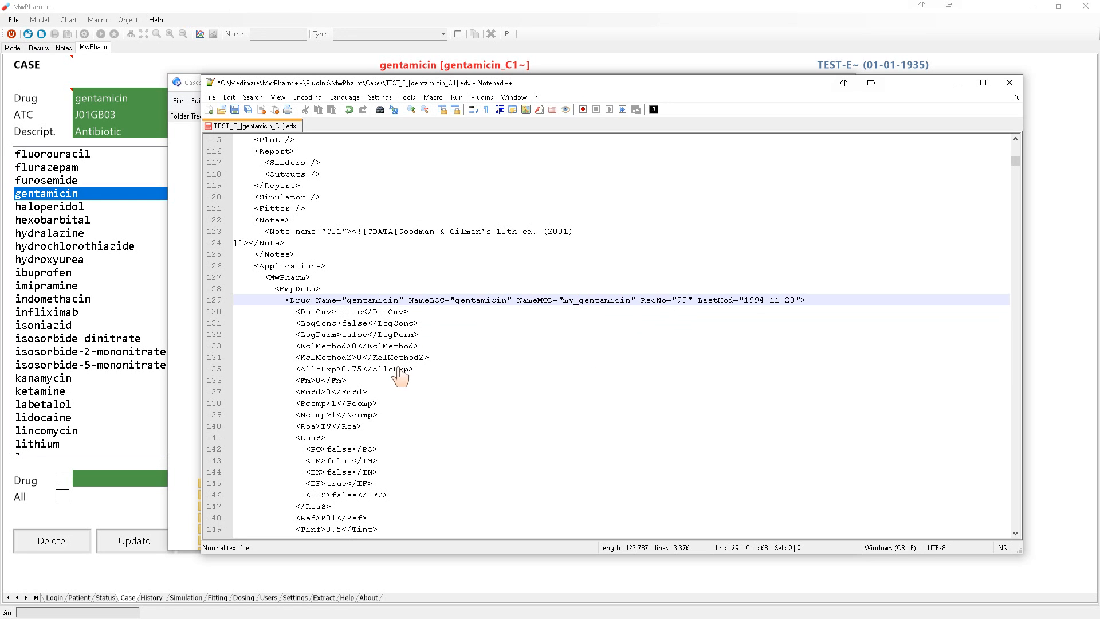
Save the edited case file, and close Notepad++ and the file manager to return to MwPharm++
scroll(364, 425, down, 1)
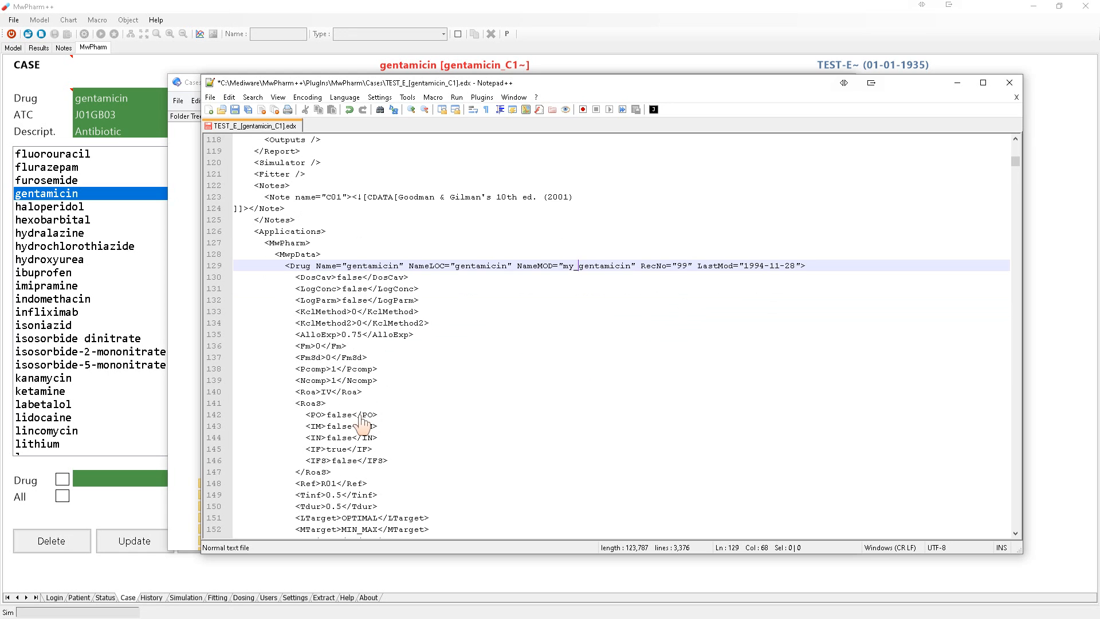
click(335, 381)
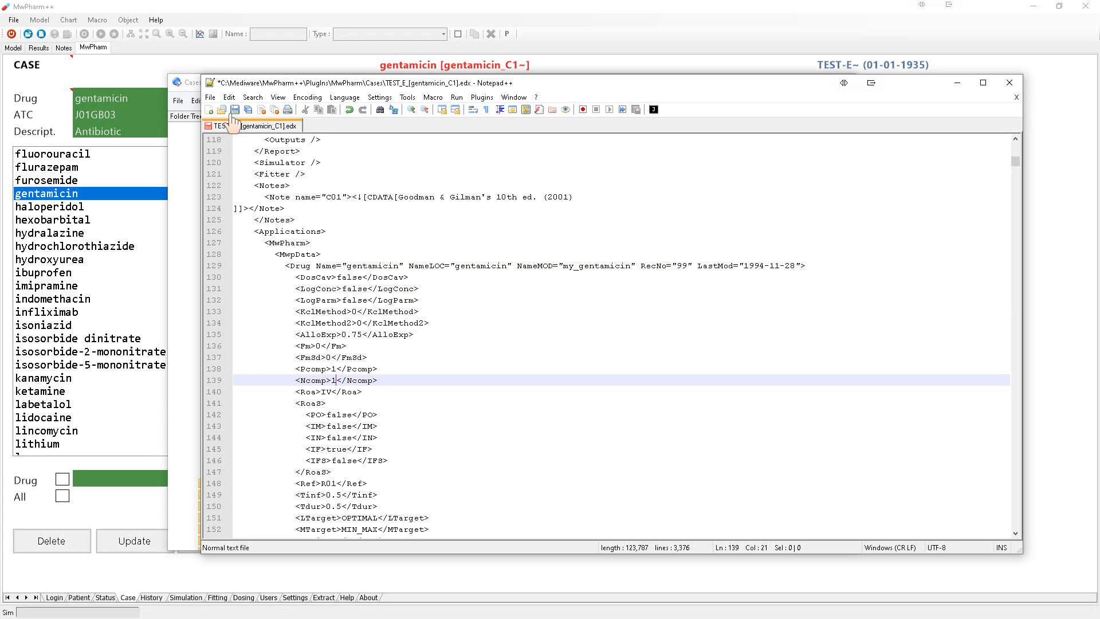
click(211, 98)
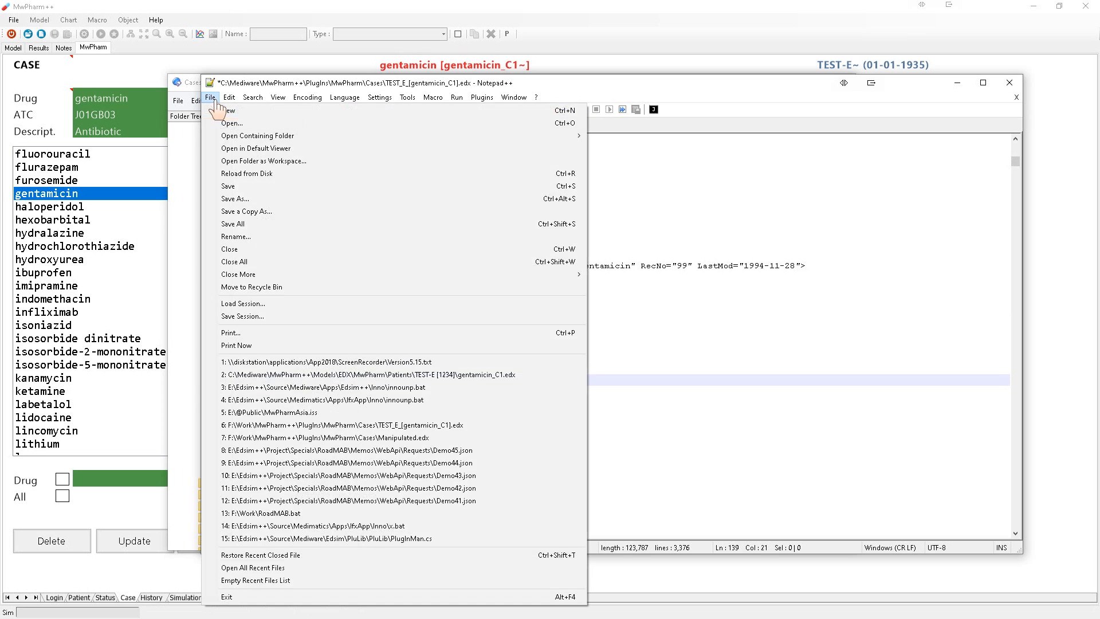
click(257, 168)
click(1009, 82)
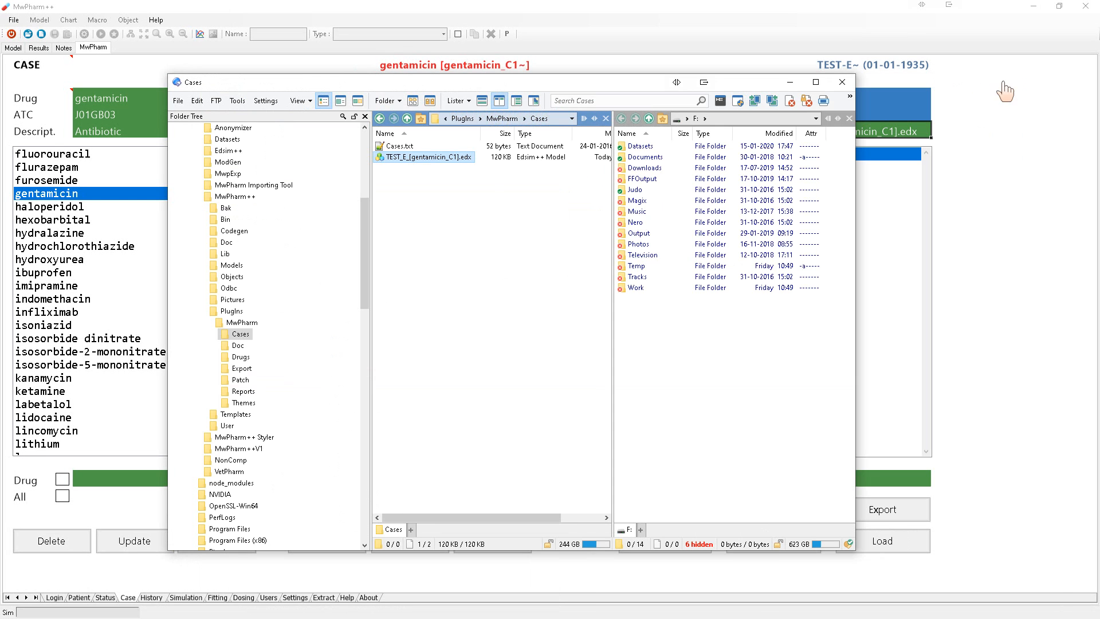
click(842, 82)
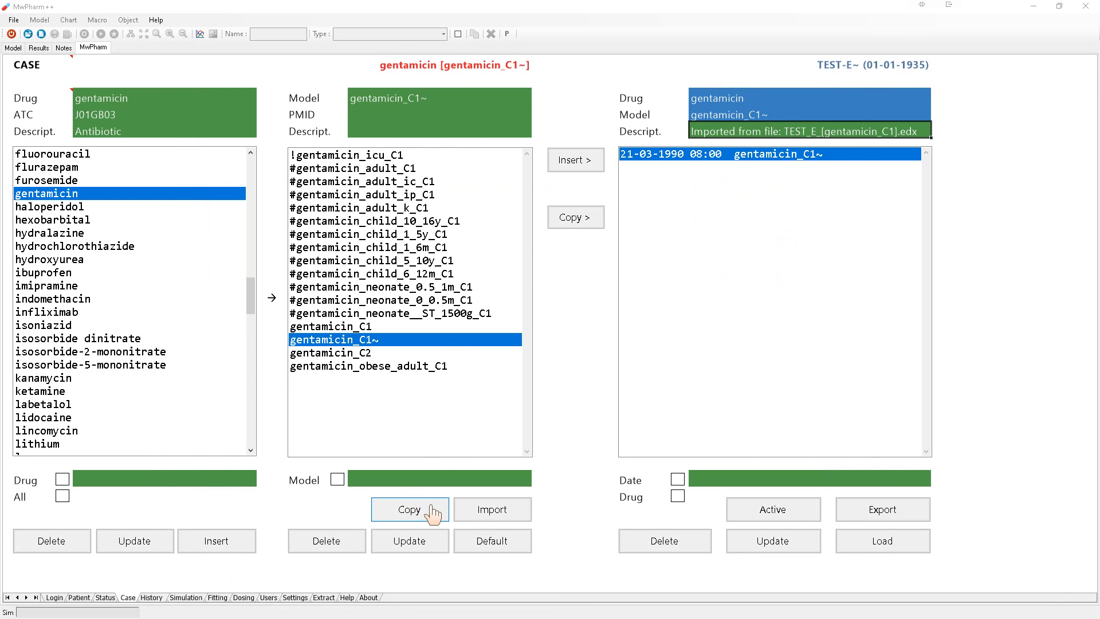
Import the model from TEST_E_[gentamicin_C1].edx in the PlugIns\MwPharm\Cases folder into the gentamicin model list
click(492, 522)
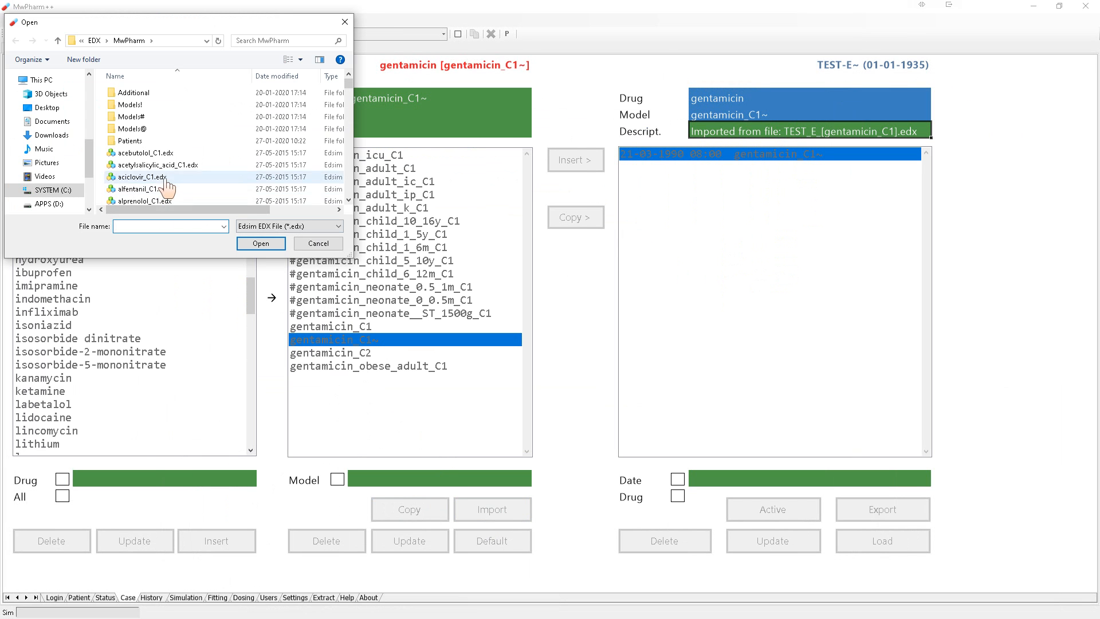
click(94, 41)
click(96, 43)
click(95, 42)
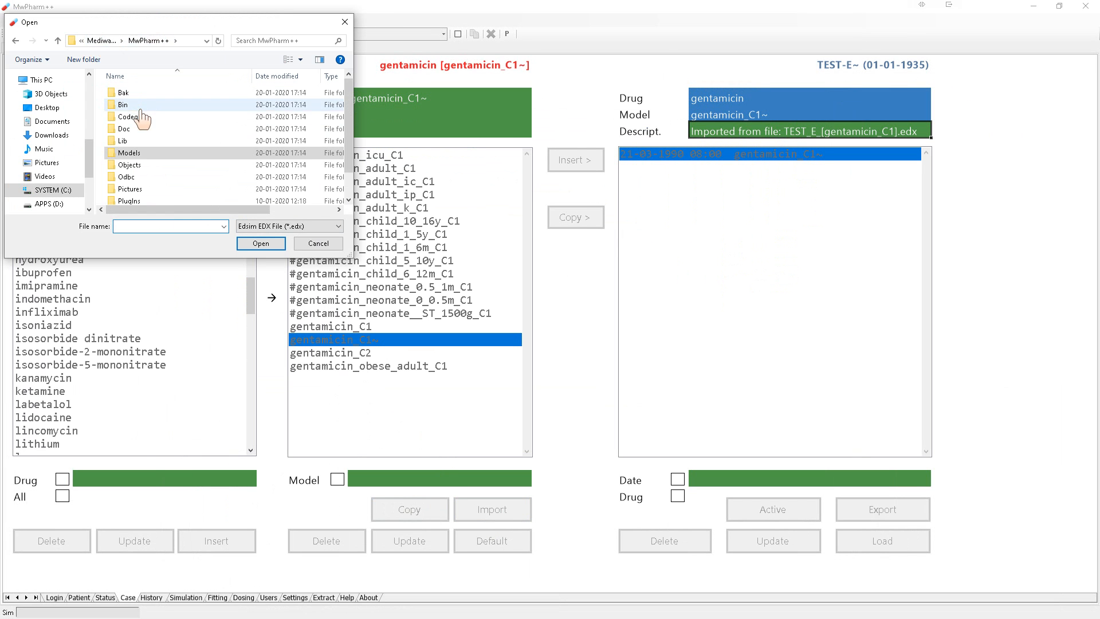
double_click(146, 174)
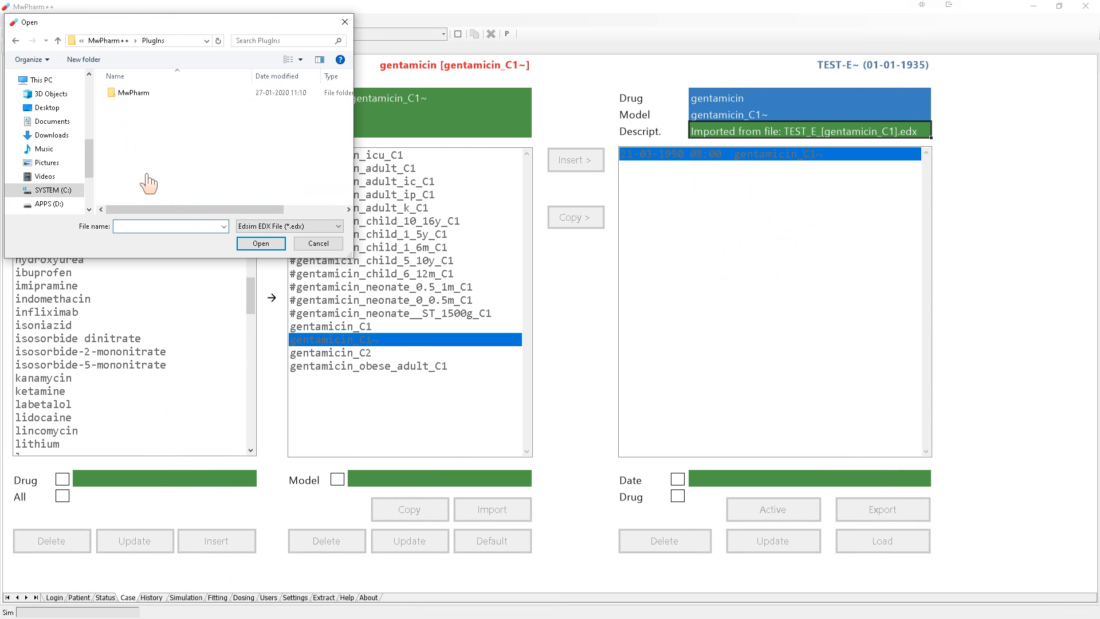
double_click(133, 93)
double_click(131, 94)
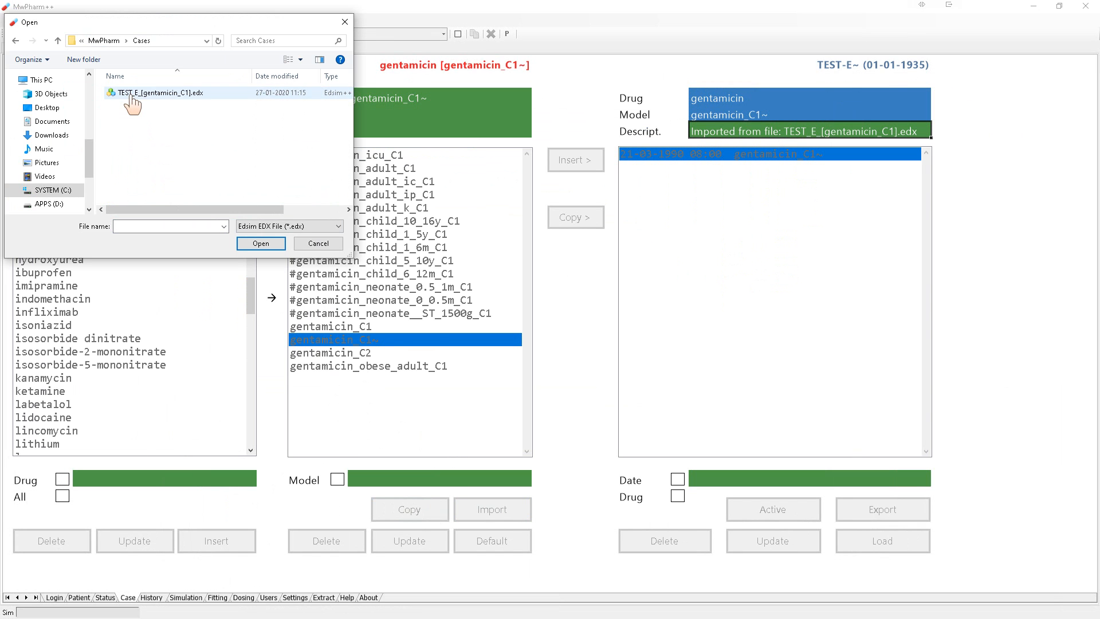
double_click(133, 94)
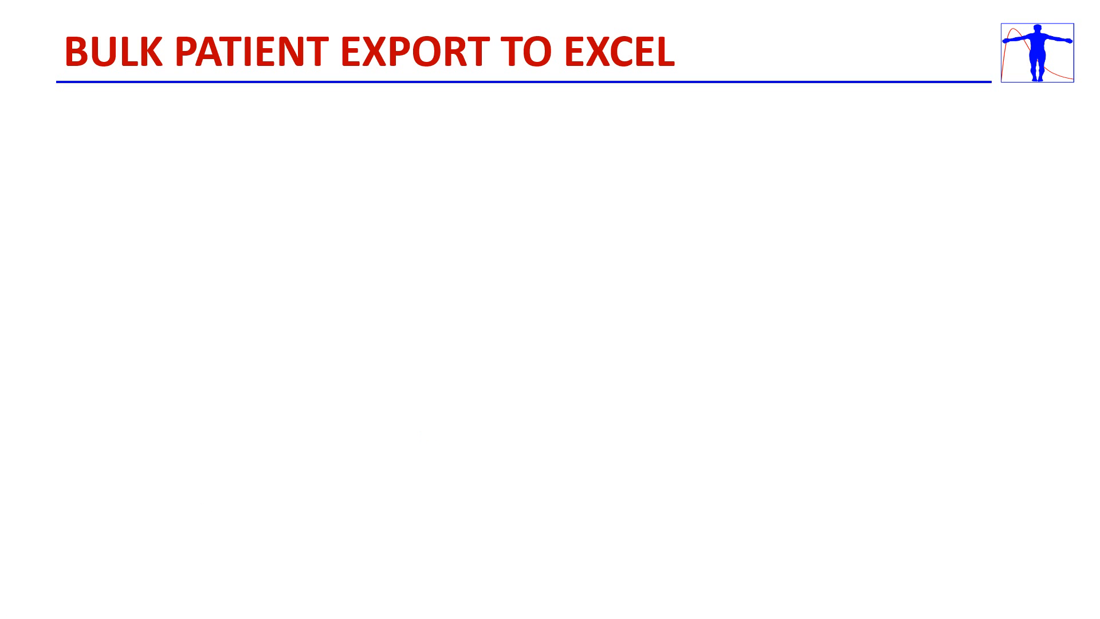
key(Right)
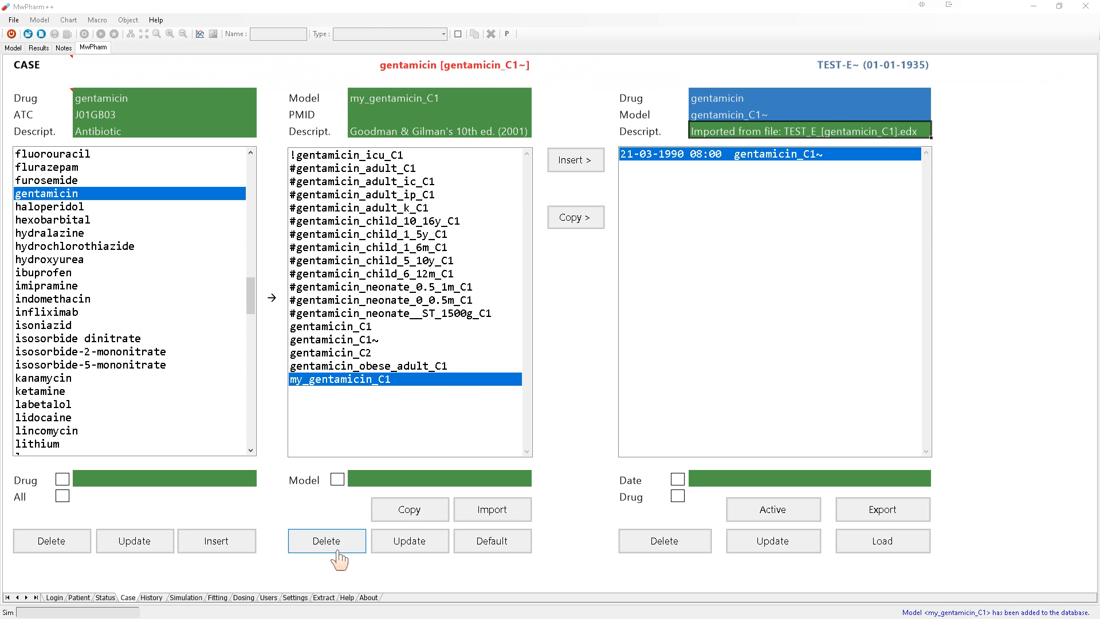
Open the Extract screen, review the patient list, and reset the existing patient selection
click(324, 598)
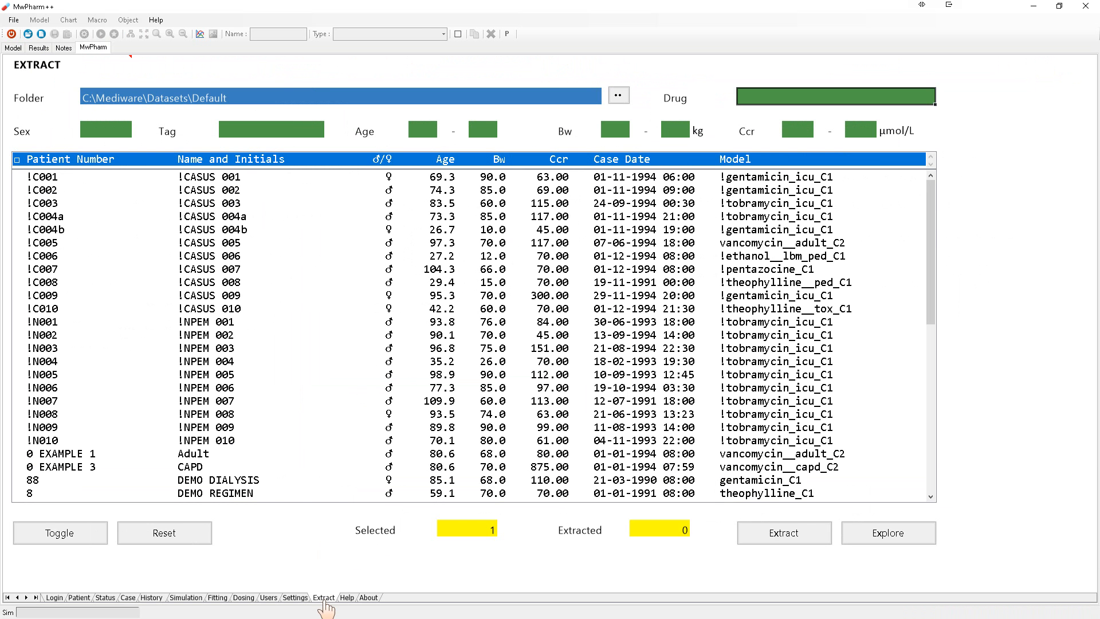
scroll(314, 323, down, 1)
scroll(314, 328, down, 9)
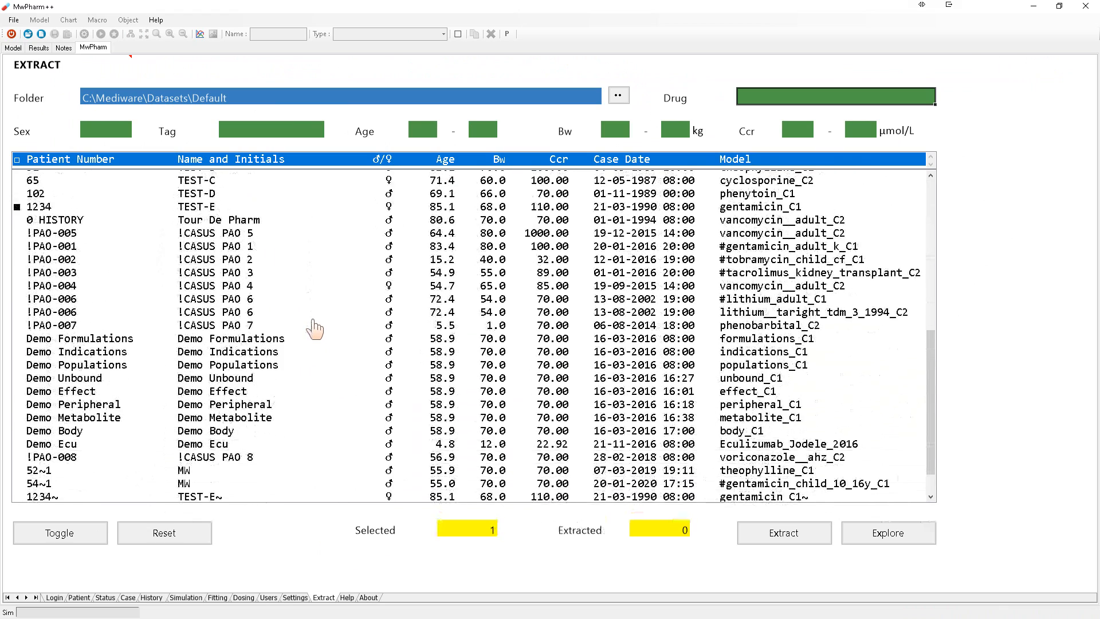
scroll(314, 328, up, 7)
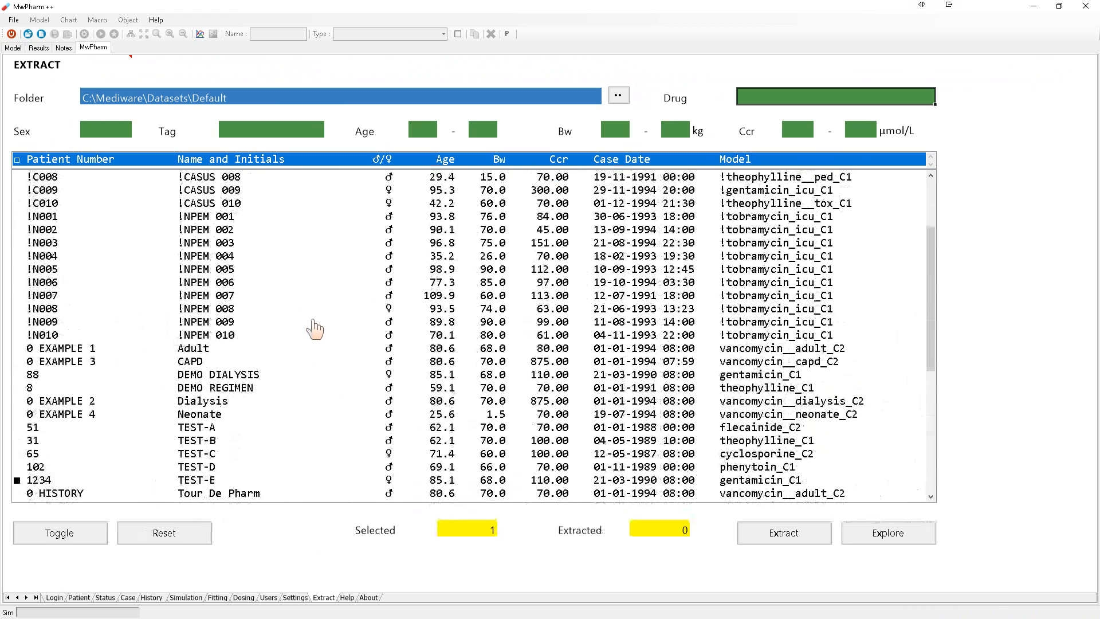
scroll(315, 329, up, 3)
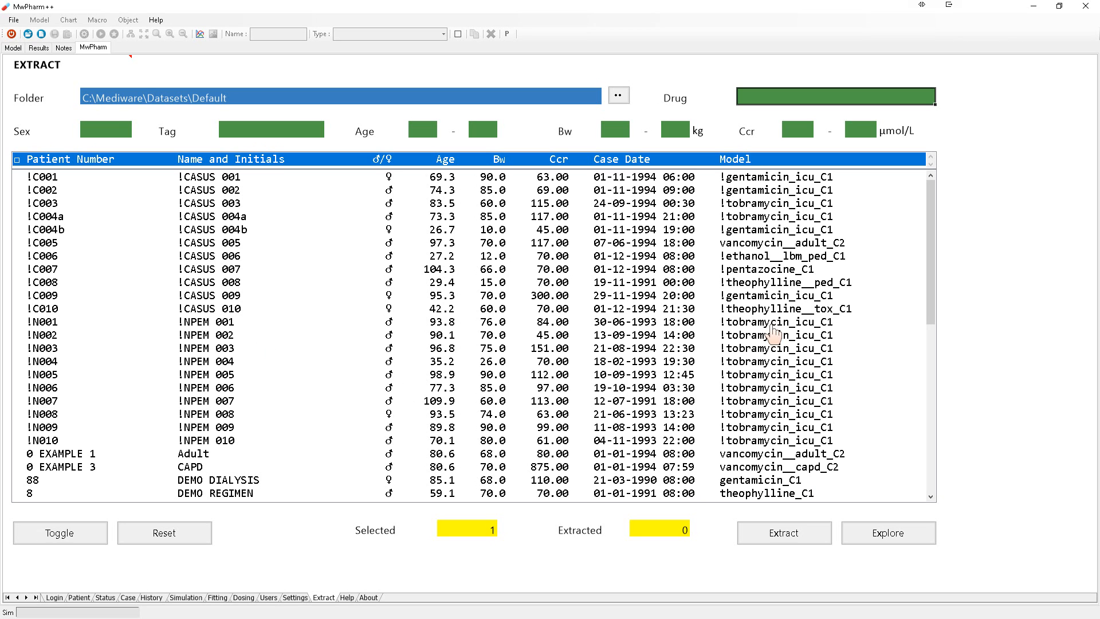
click(164, 533)
click(540, 337)
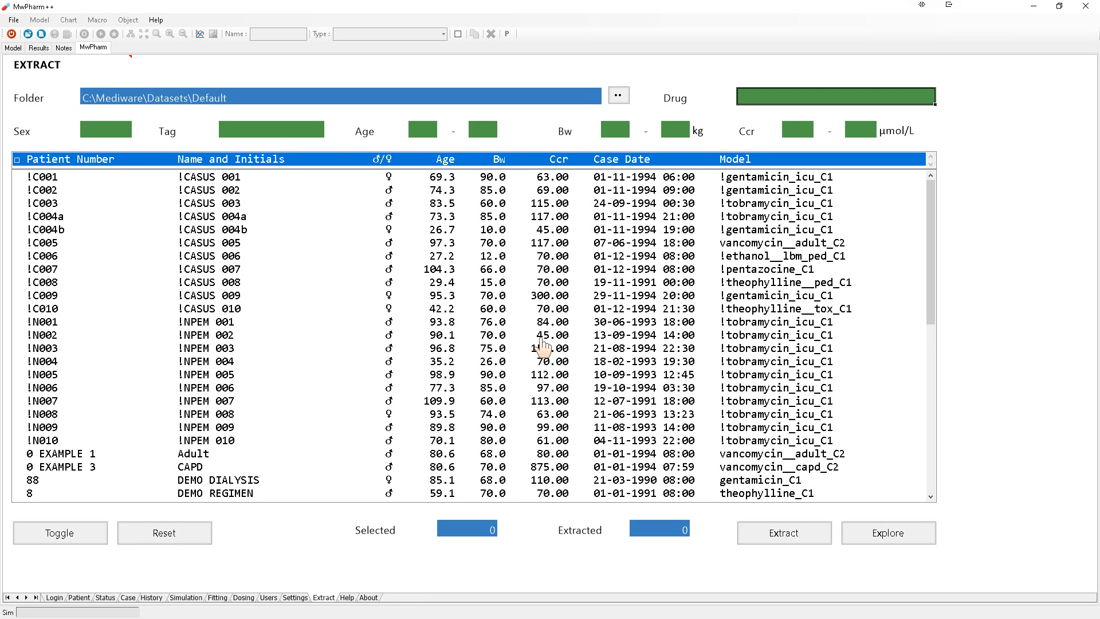
Mark all ten consecutive NPEM demo patients with the !tobramycin_icu_C1 model for extraction
click(50, 324)
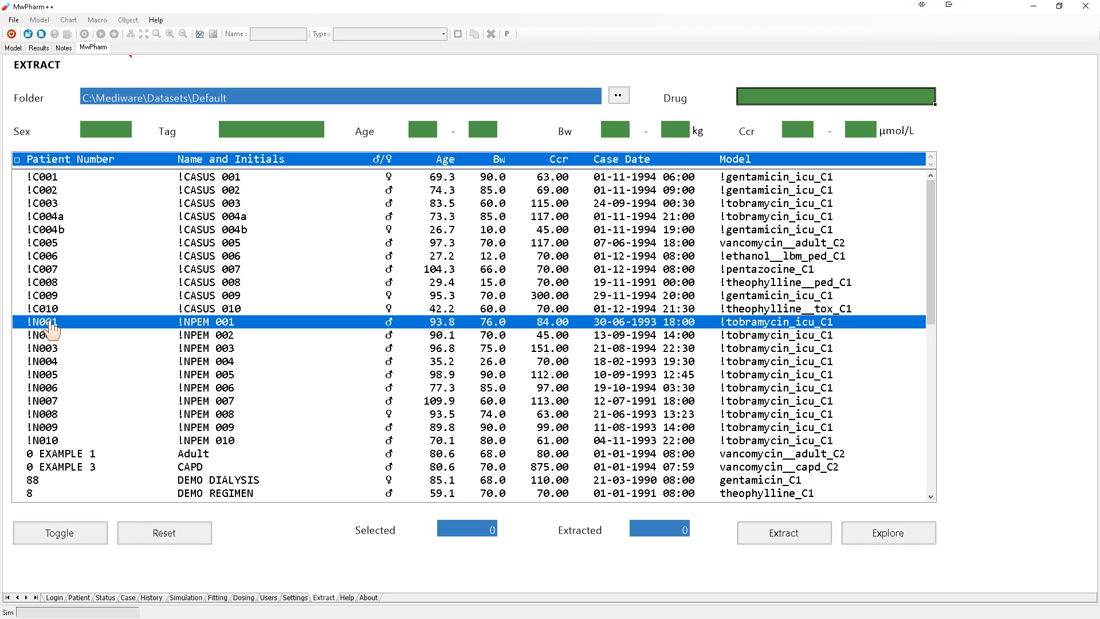
double_click(51, 327)
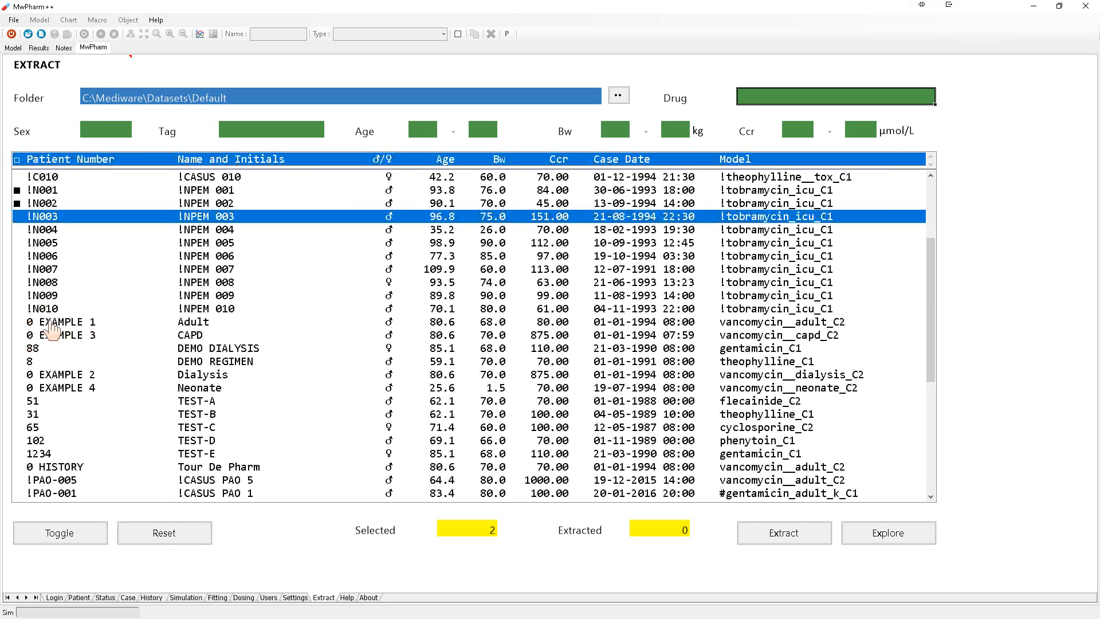
key(space)
key(space)
key(space)
key(space)
key(space)
key(space)
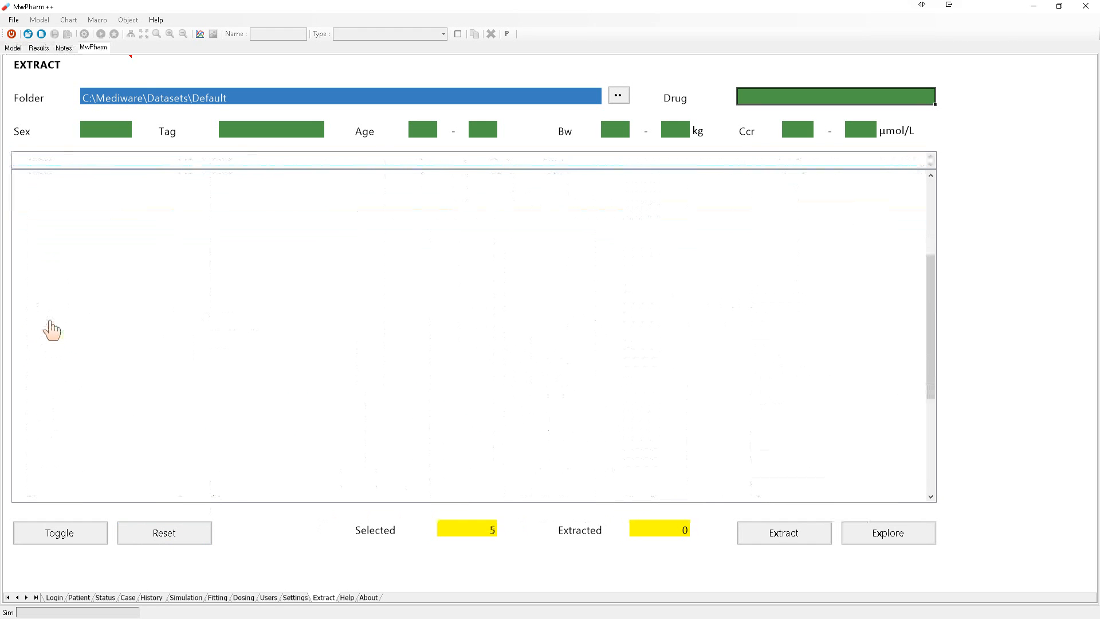
key(space)
key(space)
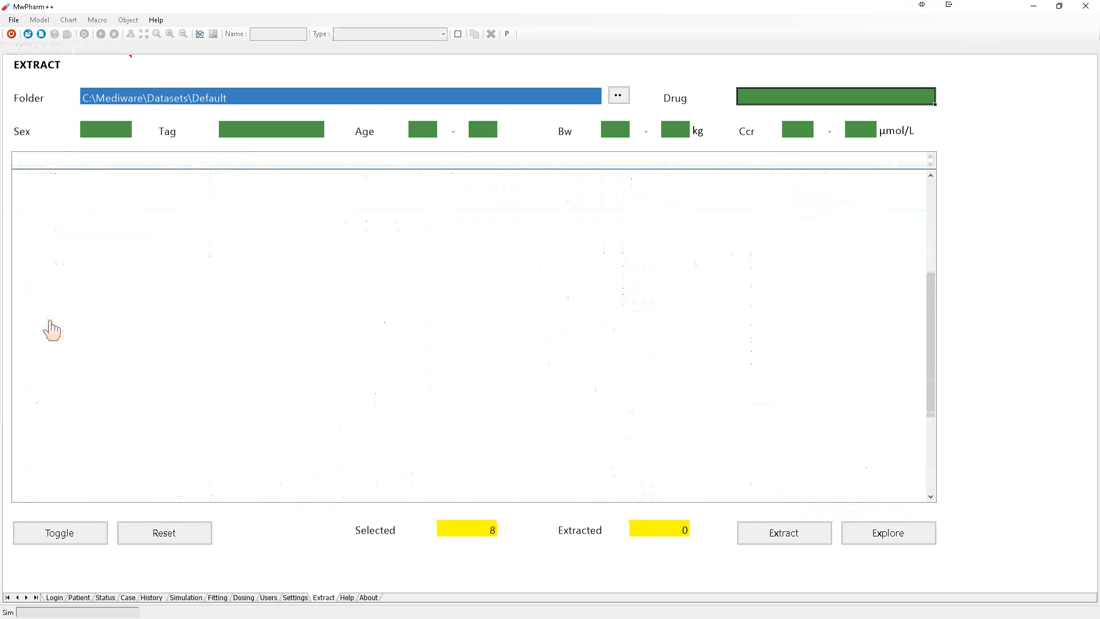
key(Up)
key(Up)
key(Up)
key(Up)
key(Up)
key(Up)
key(Up)
key(Up)
key(Up)
key(Up)
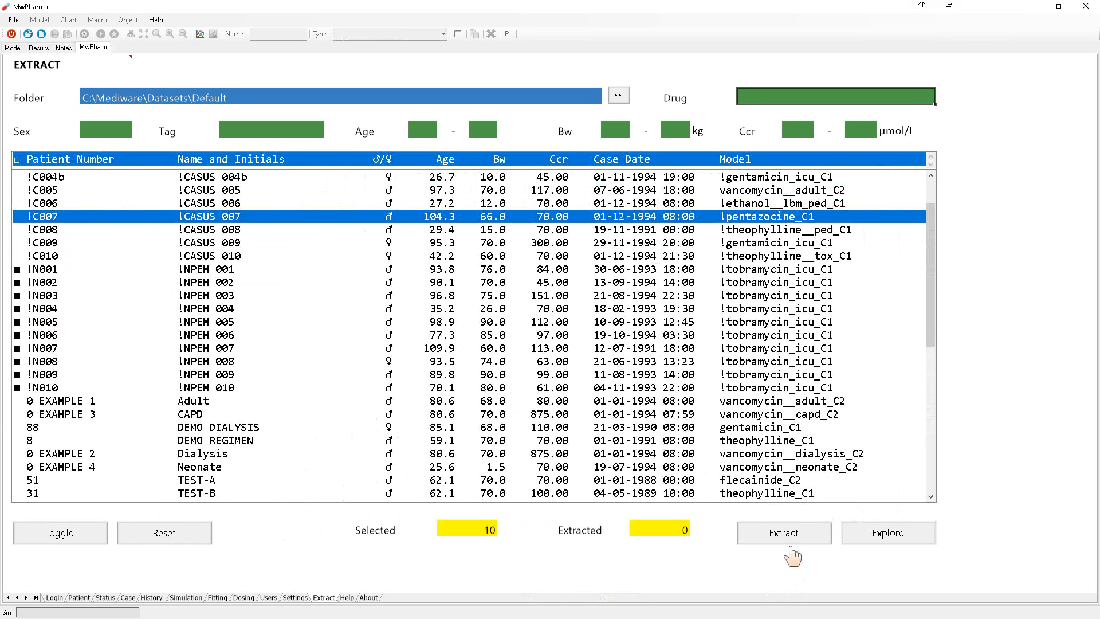
Create a folder named MyData under C:\Mediware\Datasets and choose it as the extraction folder
click(618, 96)
scroll(631, 358, down, 5)
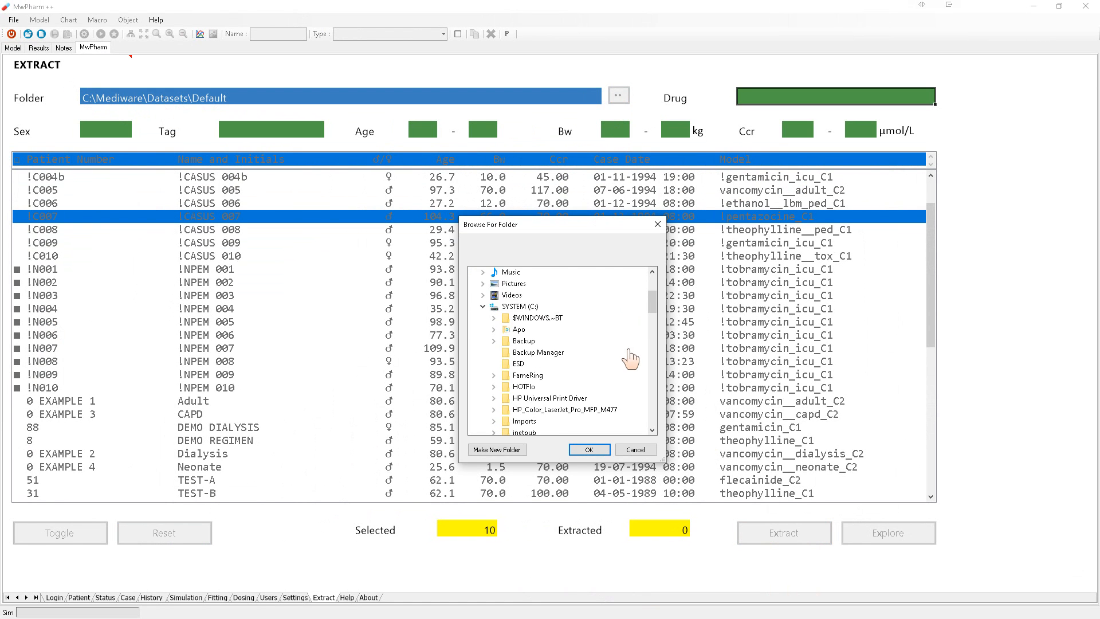
scroll(630, 361, down, 1)
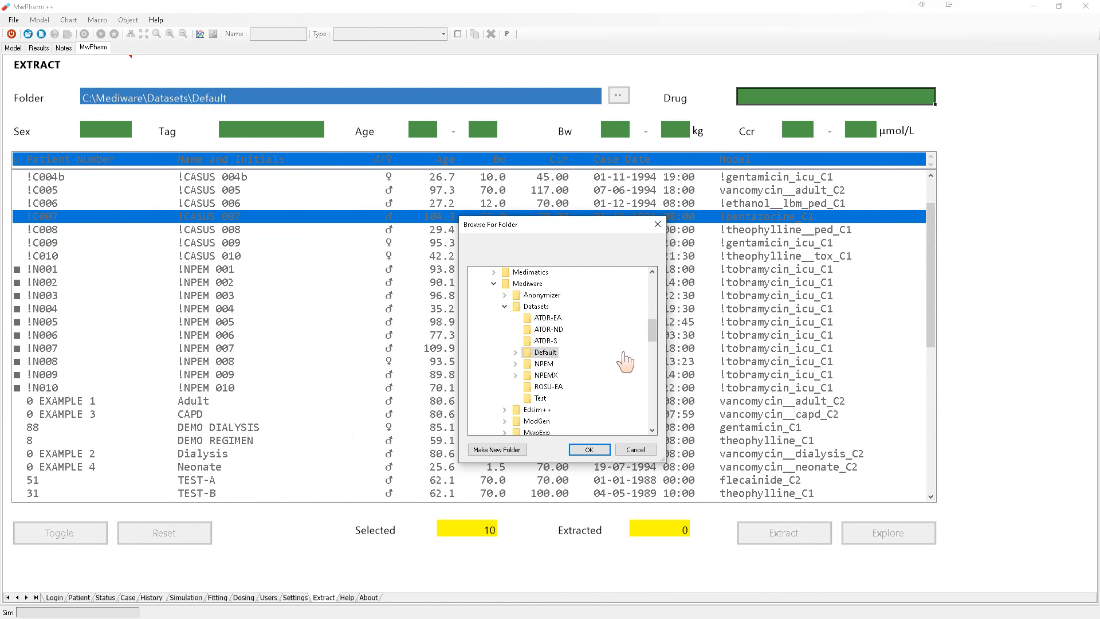
click(546, 309)
click(503, 450)
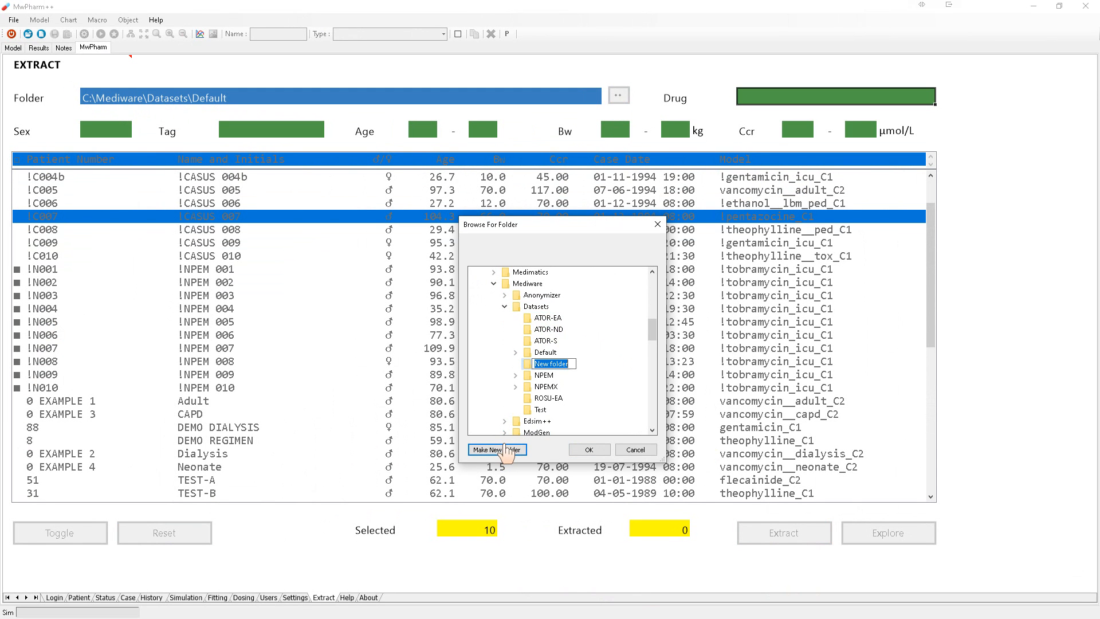
text(MyData)
key(Return)
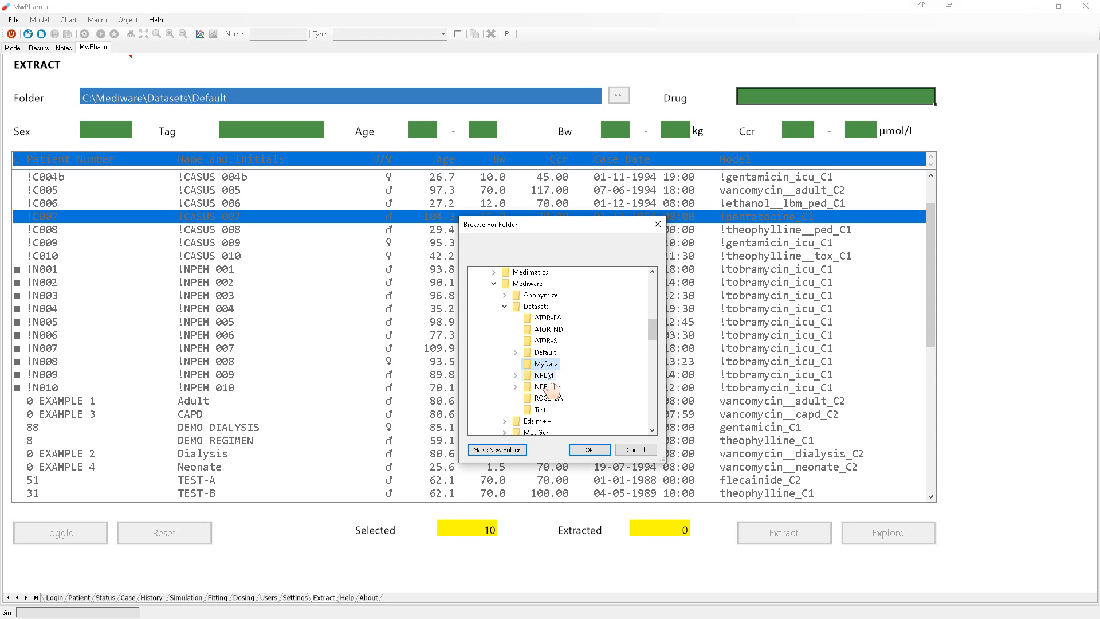
click(588, 449)
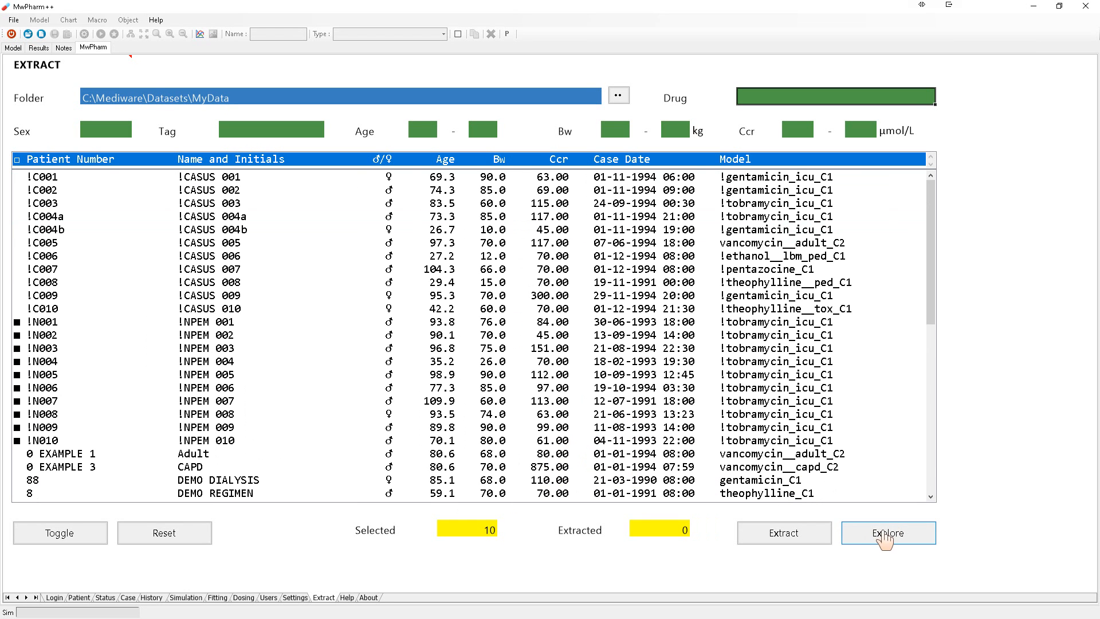
Extract the marked patients to the MyData folder, and view the exported files before closing the folder window
click(792, 539)
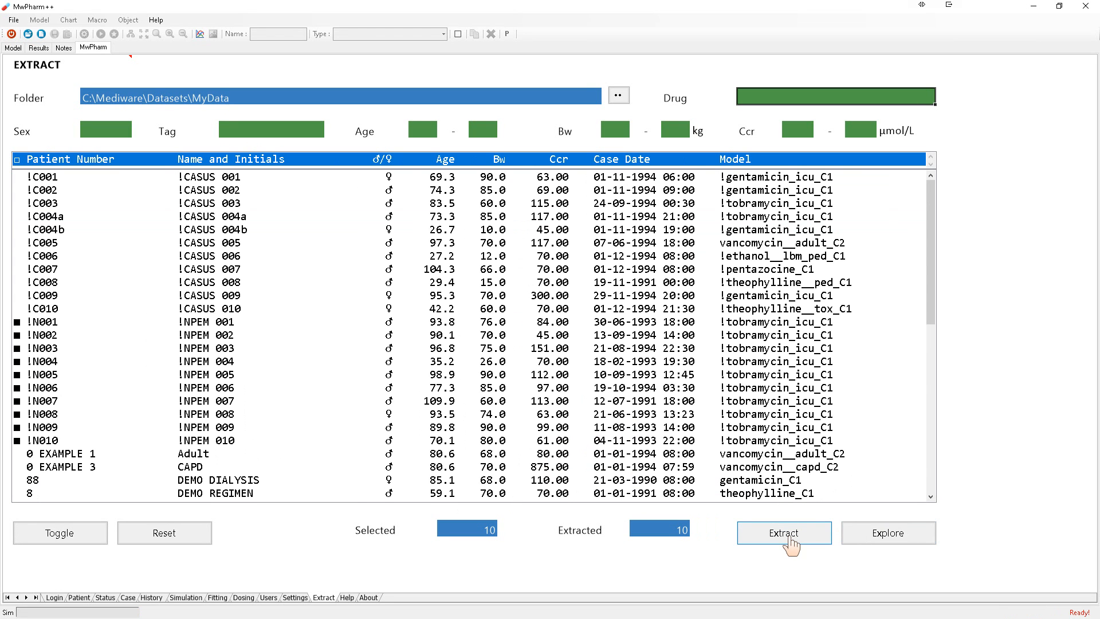
click(879, 535)
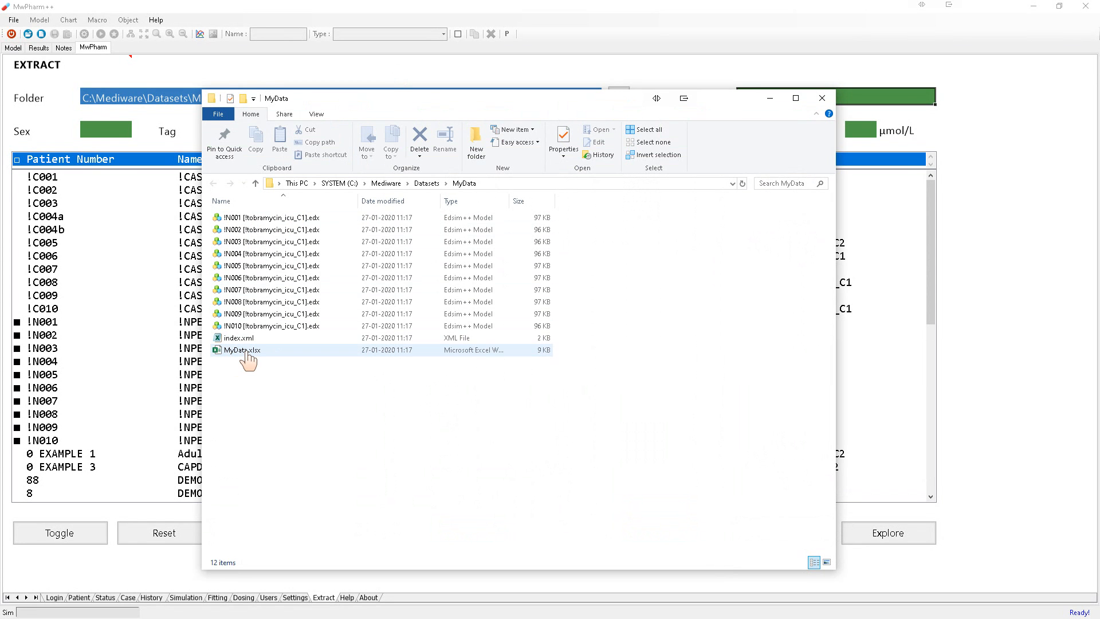
click(822, 98)
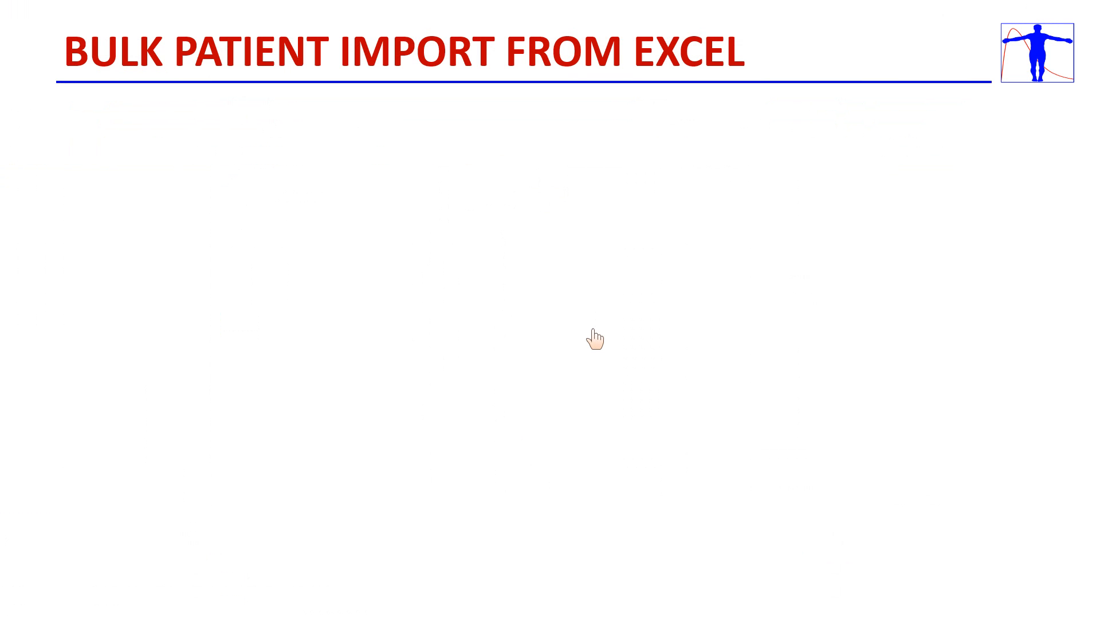
key(Right)
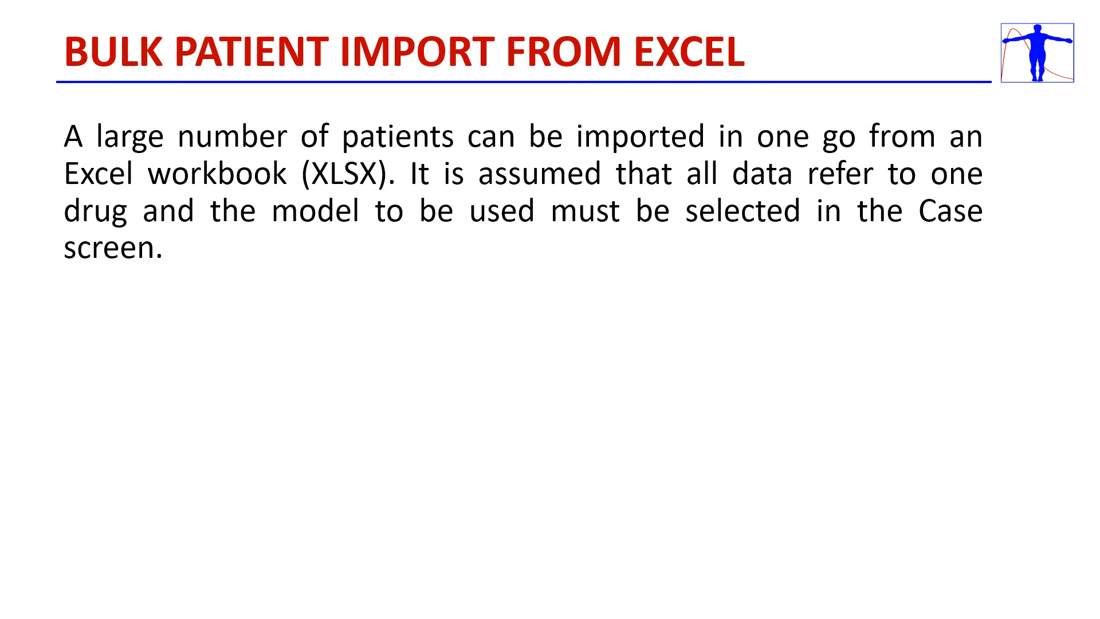